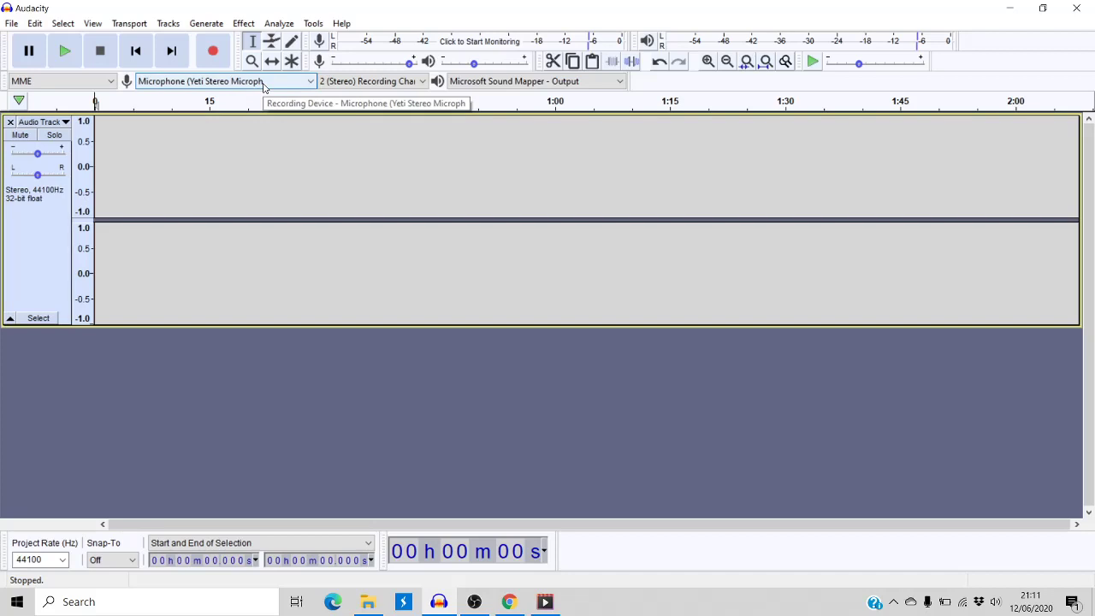
Check the available recording devices and recording channel options, keeping the Yeti stereo microphone and 2 (Stereo) channels.
{"action": "left_click", "coordinate": [265, 82]}
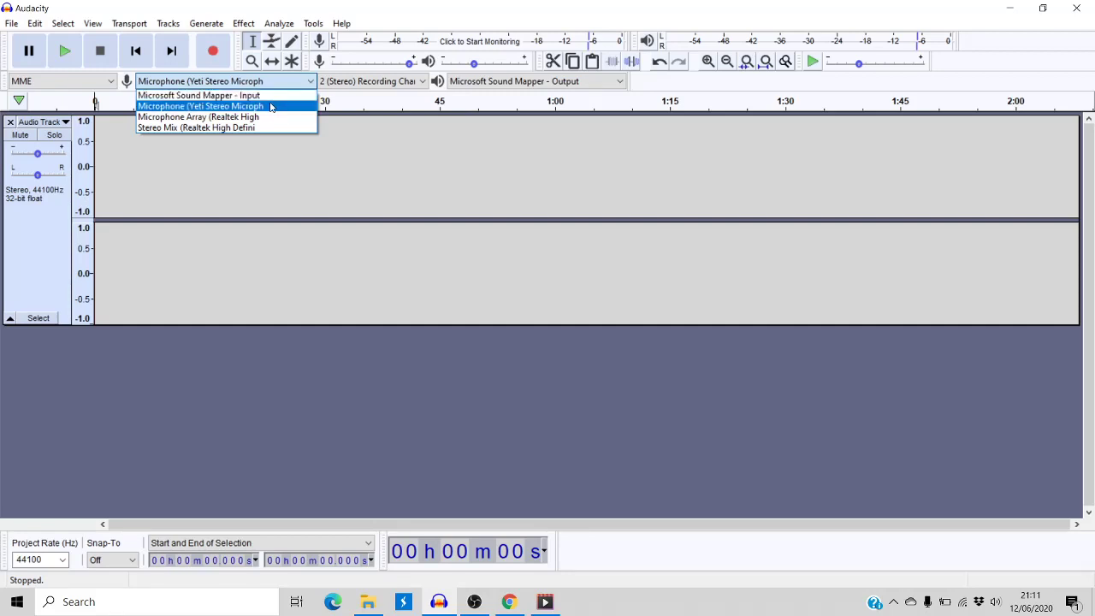
{"action": "left_click", "coordinate": [396, 149]}
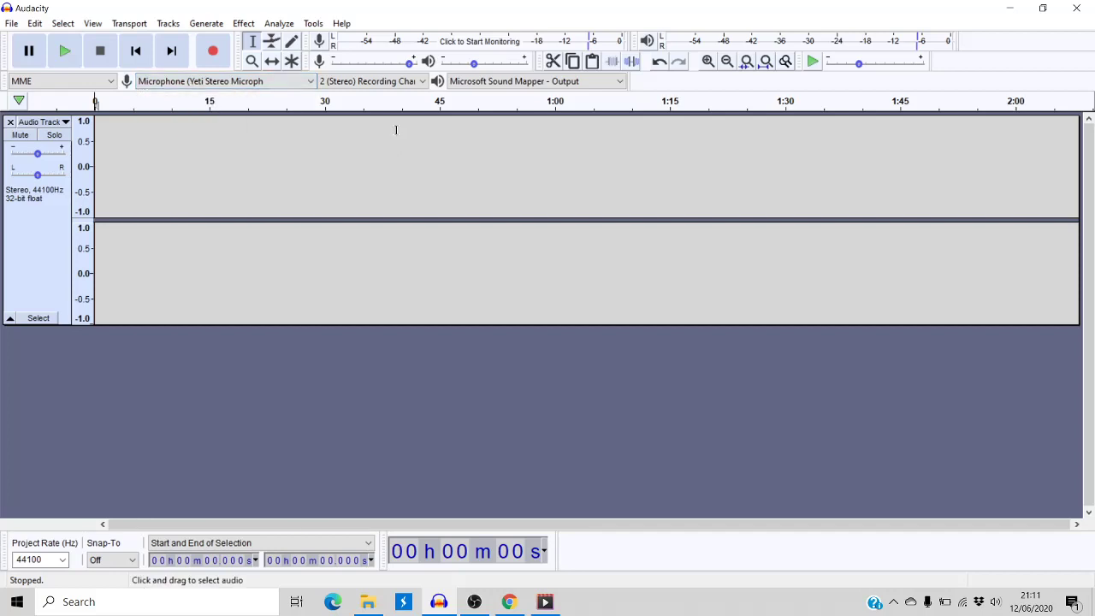
{"action": "left_click", "coordinate": [418, 81]}
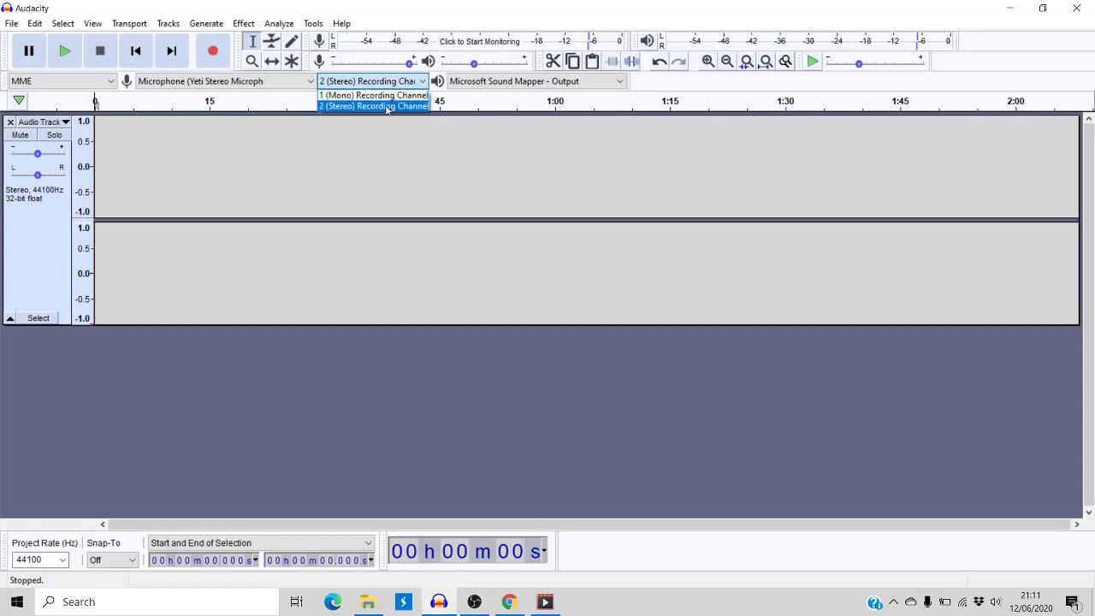
{"action": "left_click", "coordinate": [376, 144]}
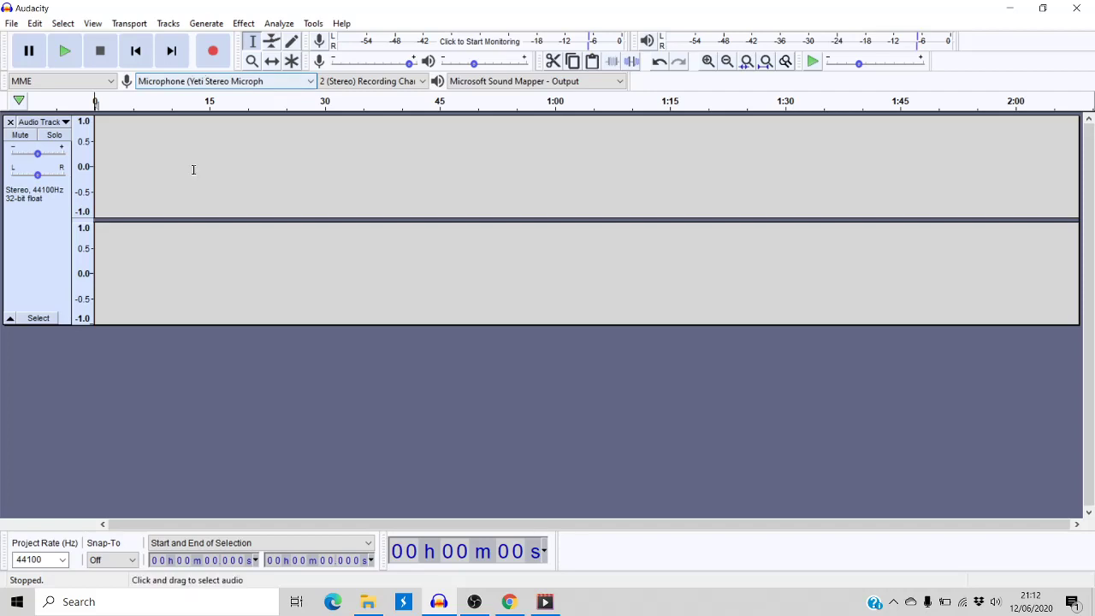
Record about 16 seconds of speech into the empty stereo audio track and stop the recording.
{"action": "left_click", "coordinate": [213, 53]}
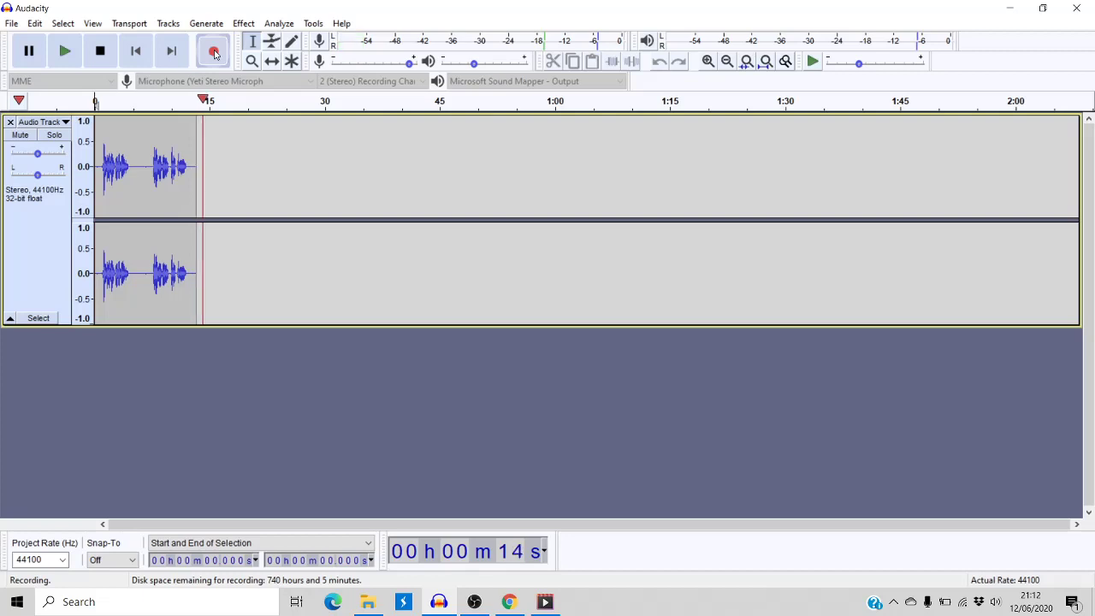
{"action": "left_click", "coordinate": [101, 51]}
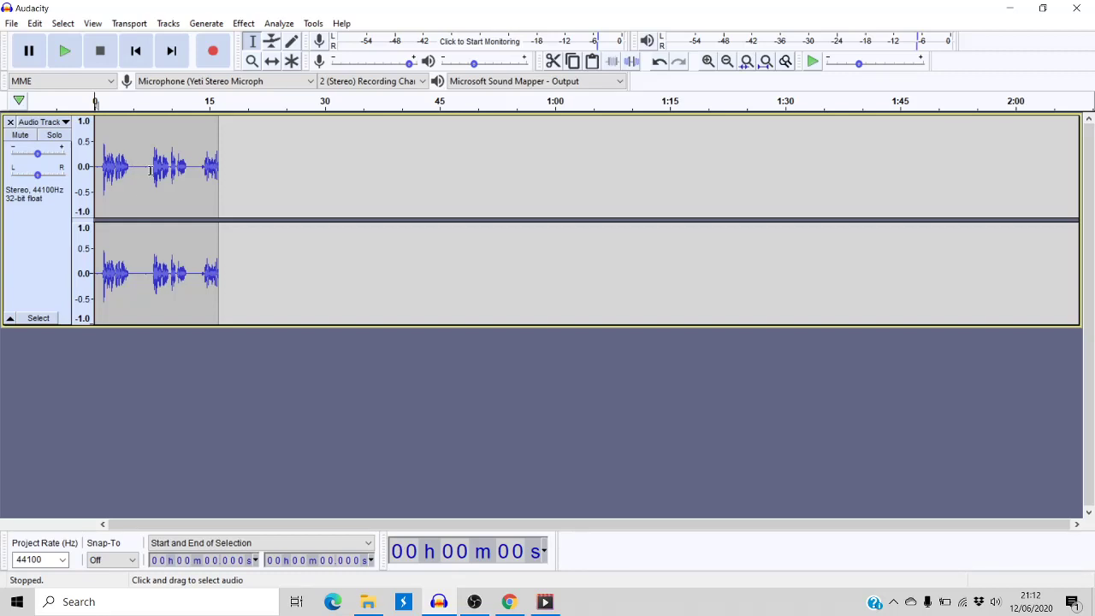
Delete the audio from about 7.1 seconds to the end of the recording, and undo that deletion.
{"action": "left_click_drag", "start_coordinate": [137, 171], "coordinate": [164, 171]}
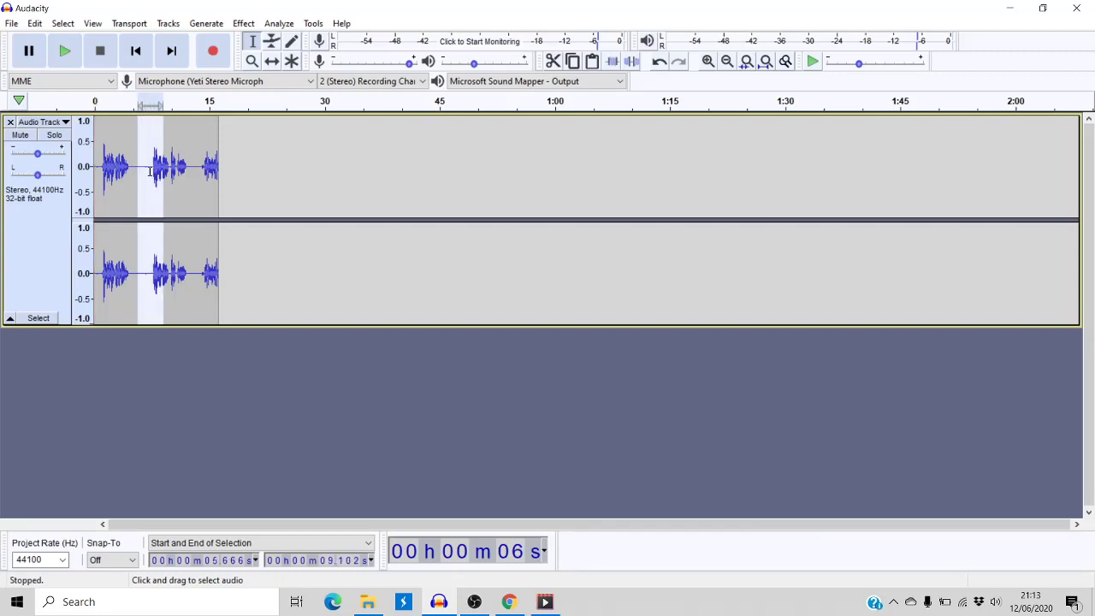
{"action": "left_click", "coordinate": [147, 170]}
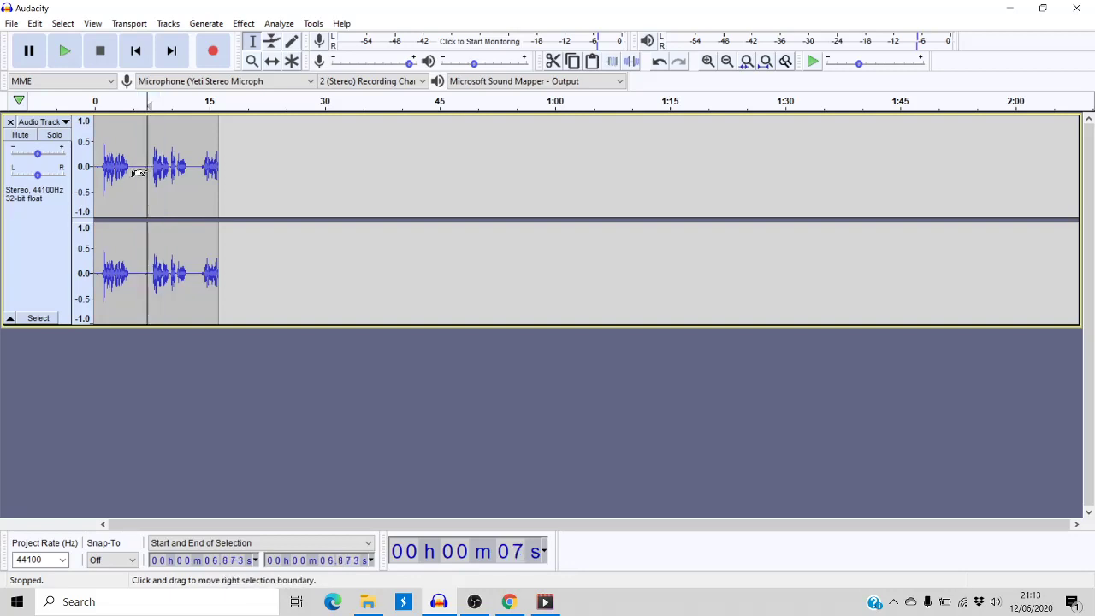
{"action": "left_click_drag", "start_coordinate": [148, 170], "coordinate": [218, 183]}
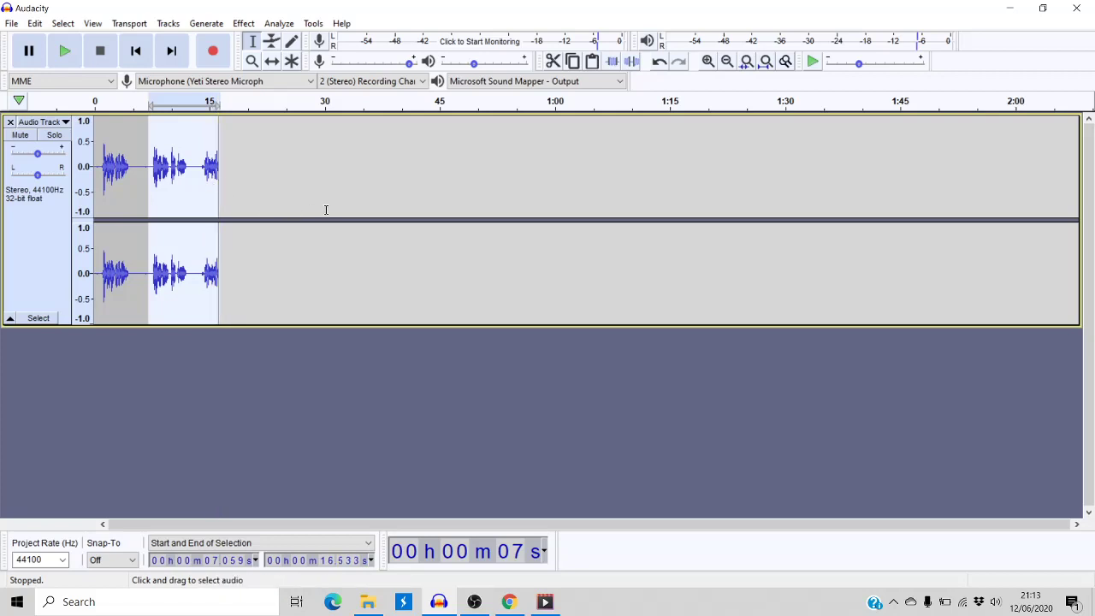
{"action": "left_click", "coordinate": [35, 24]}
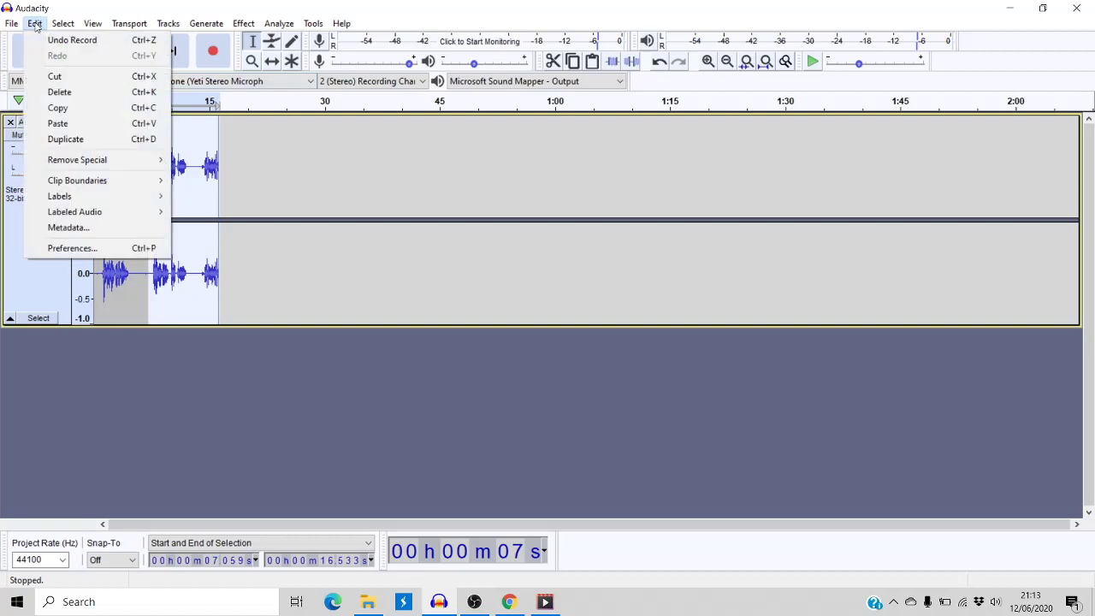
{"action": "left_click", "coordinate": [88, 94]}
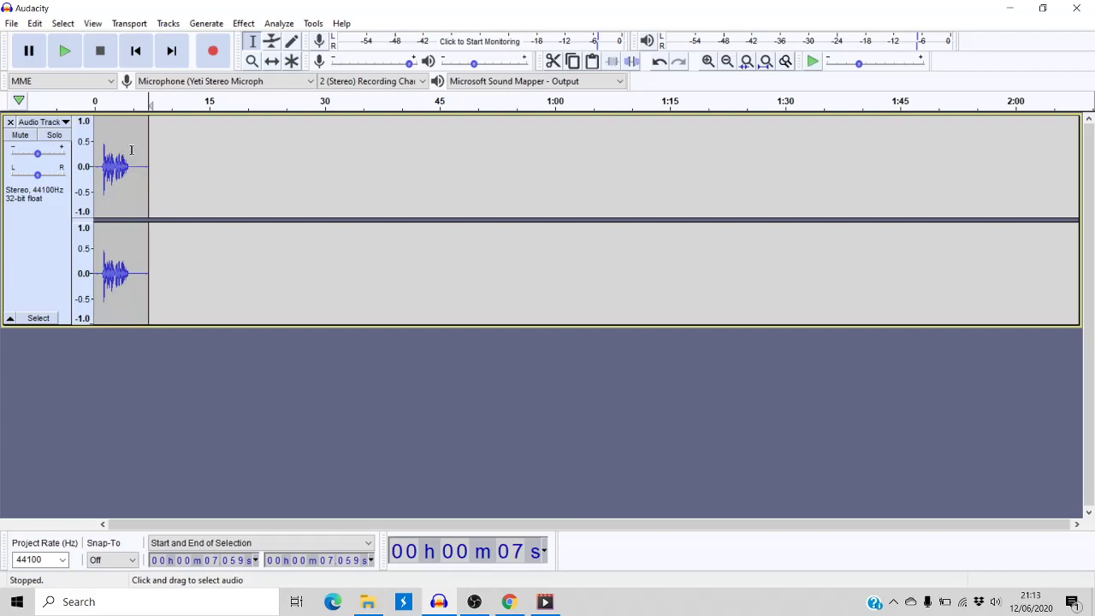
{"action": "left_click", "coordinate": [34, 24]}
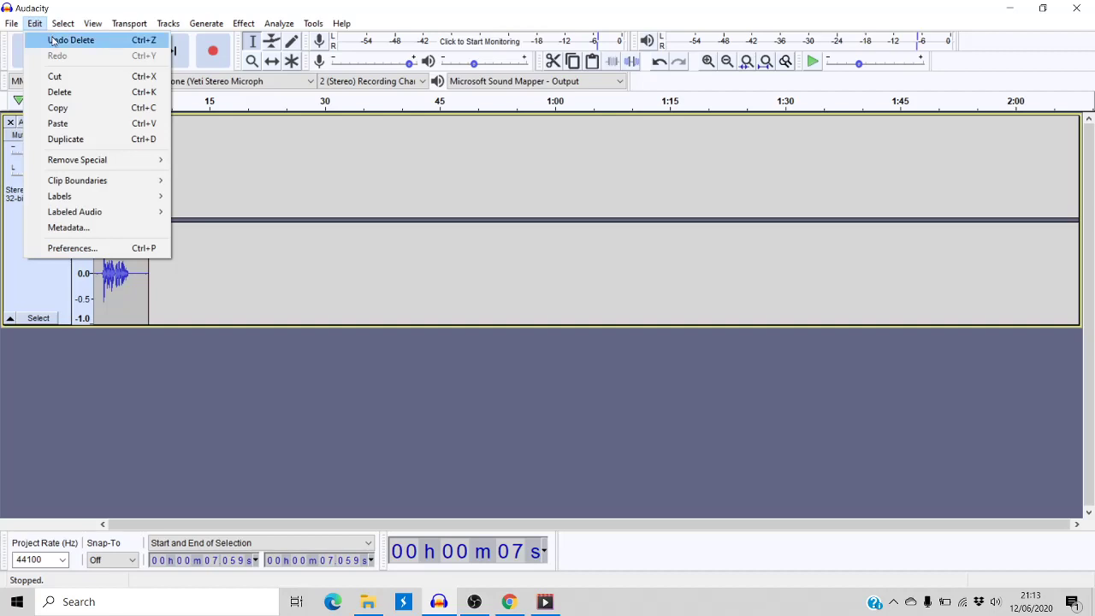
{"action": "left_click", "coordinate": [53, 40]}
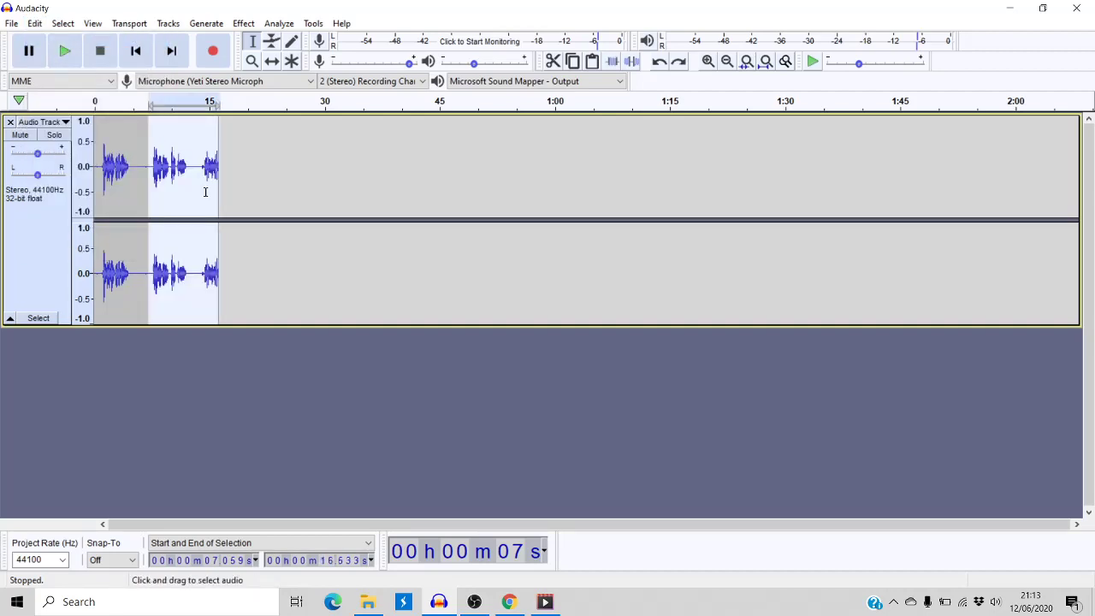
Delete the last spoken phrase, from about 12.6 seconds to the end of the recording.
{"action": "left_click_drag", "start_coordinate": [192, 177], "coordinate": [218, 178]}
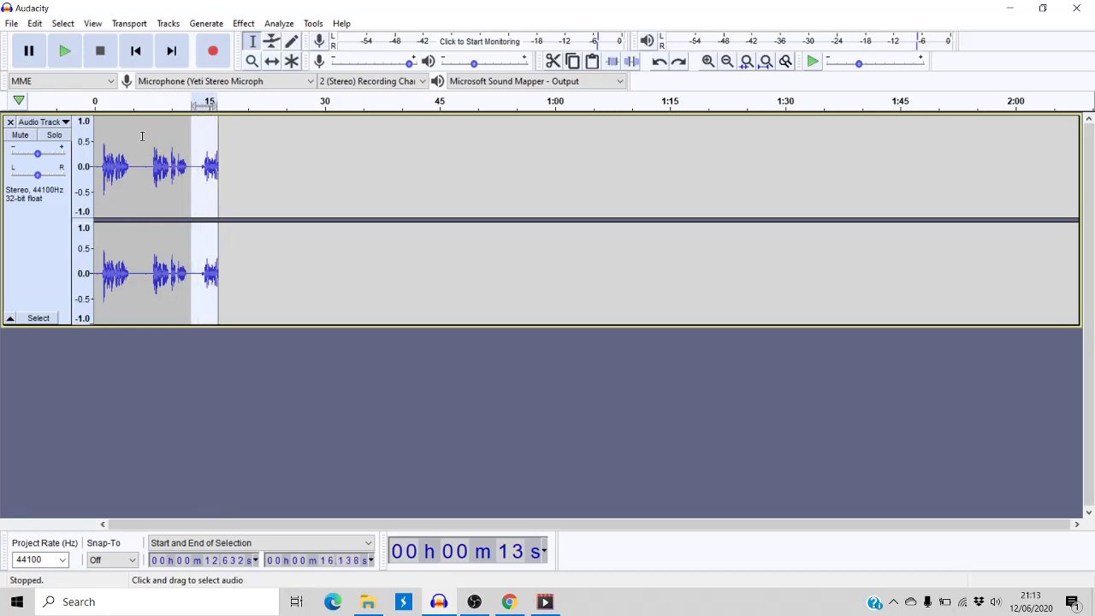
{"action": "left_click", "coordinate": [35, 23]}
{"action": "left_click", "coordinate": [70, 92]}
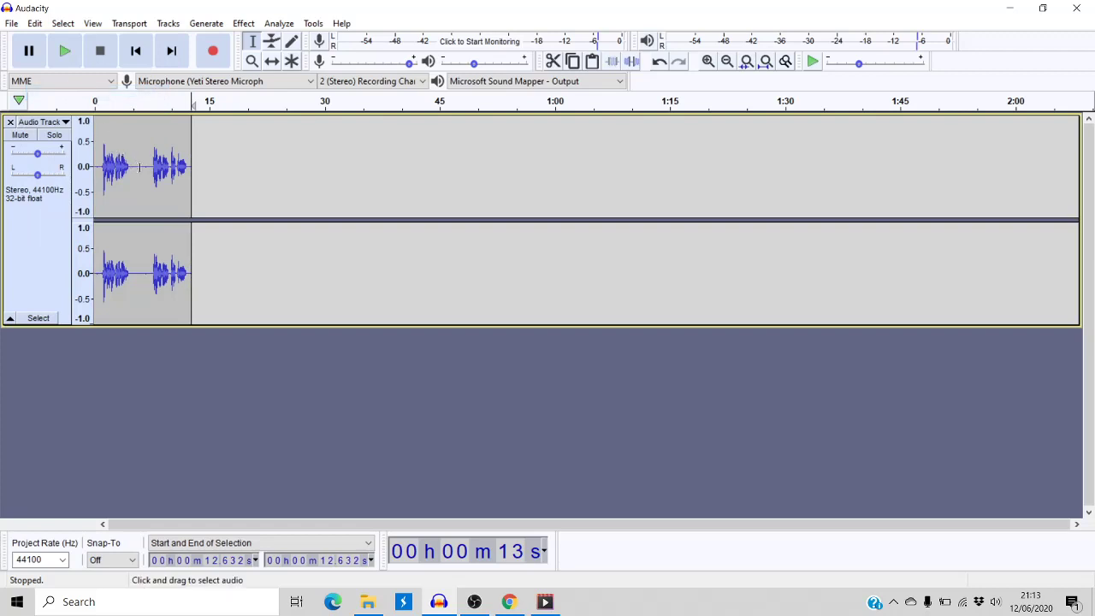
Delete the middle spoken section, from about 7 to 12.6 seconds.
{"action": "left_click_drag", "start_coordinate": [148, 171], "coordinate": [192, 176]}
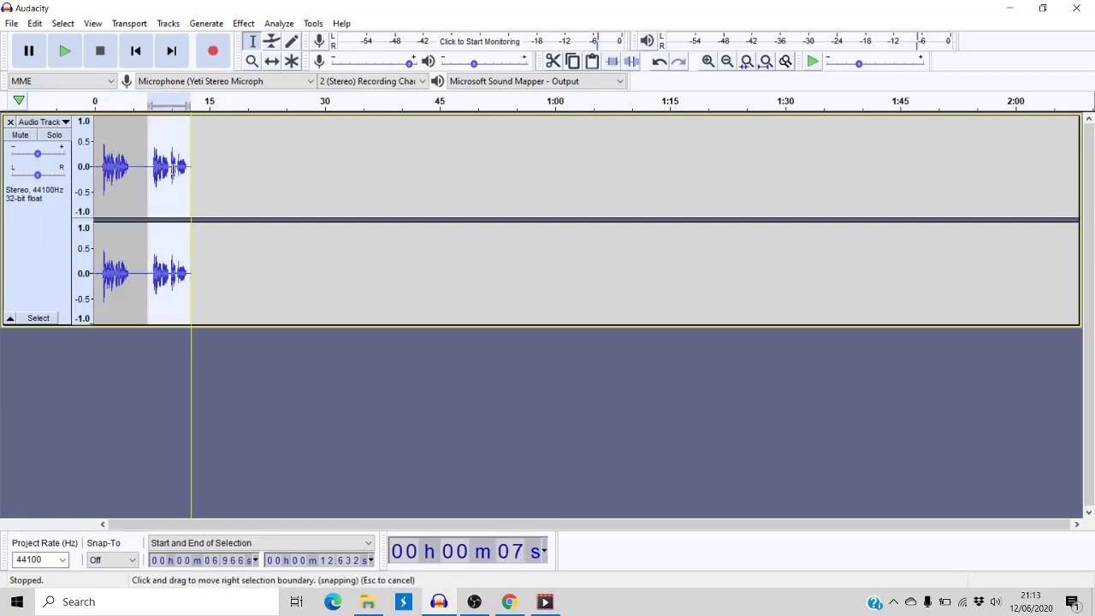
{"action": "left_click", "coordinate": [35, 23]}
{"action": "left_click", "coordinate": [69, 94]}
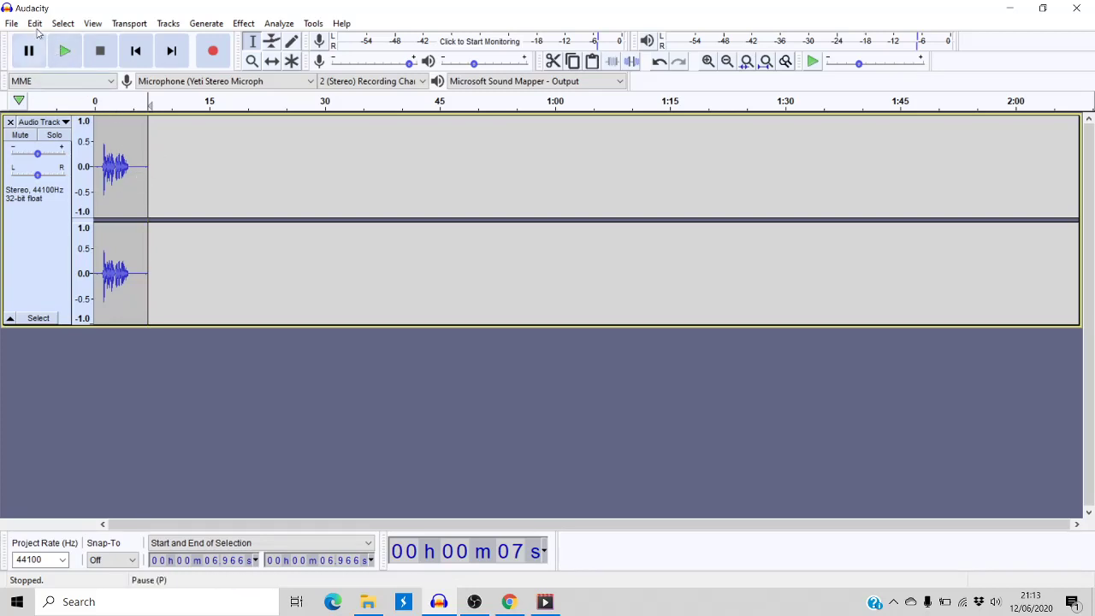
Undo the last two deletions in the recorded track.
{"action": "left_click", "coordinate": [33, 24]}
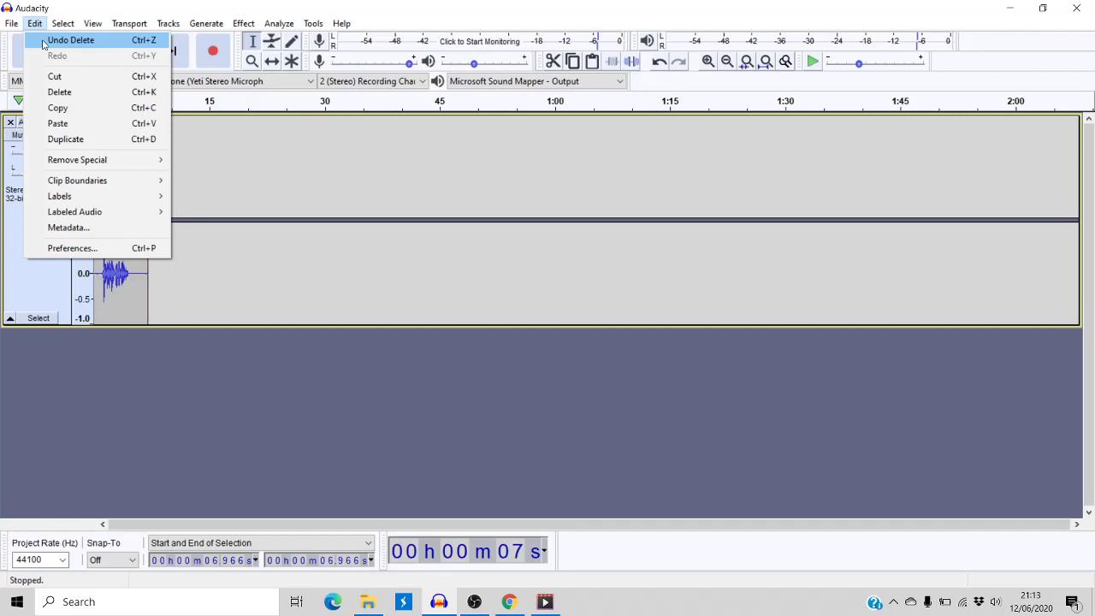
{"action": "left_click", "coordinate": [68, 40]}
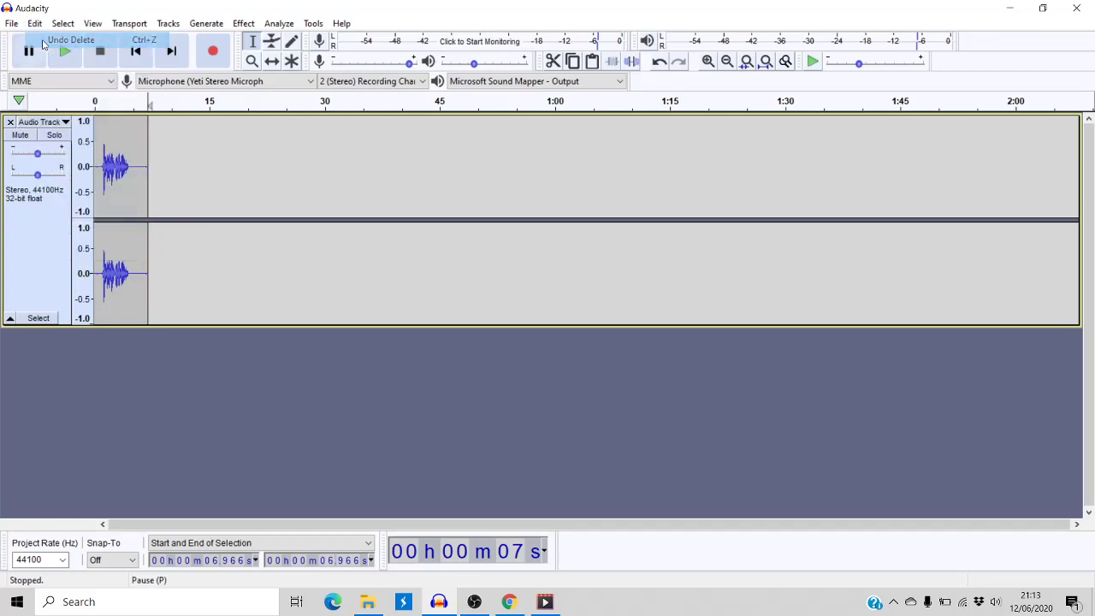
{"action": "left_click", "coordinate": [35, 24]}
{"action": "left_click", "coordinate": [51, 40]}
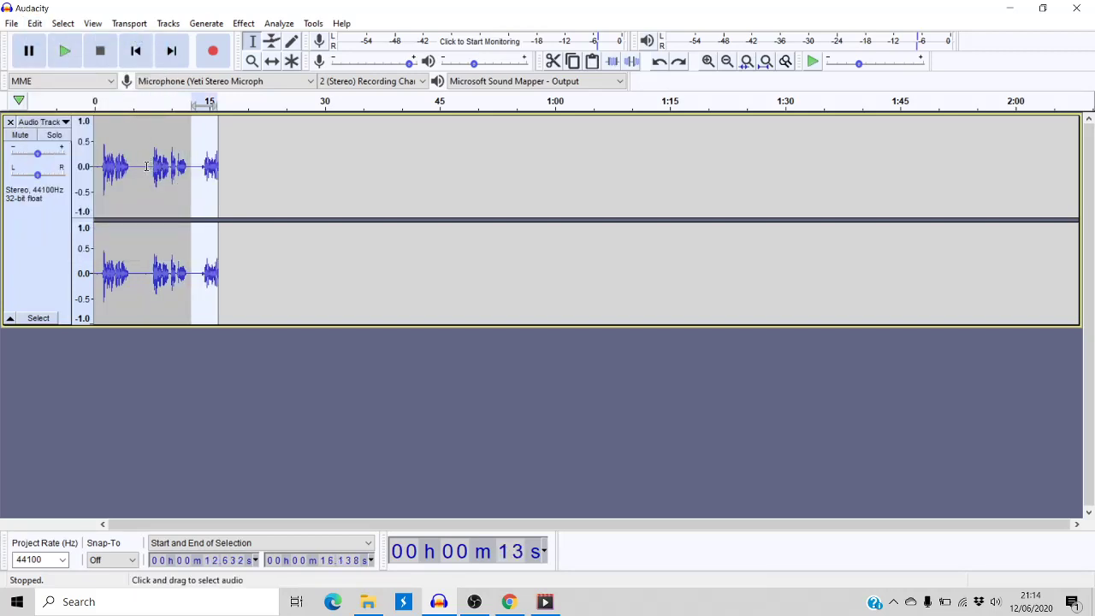
{"action": "left_click", "coordinate": [146, 165]}
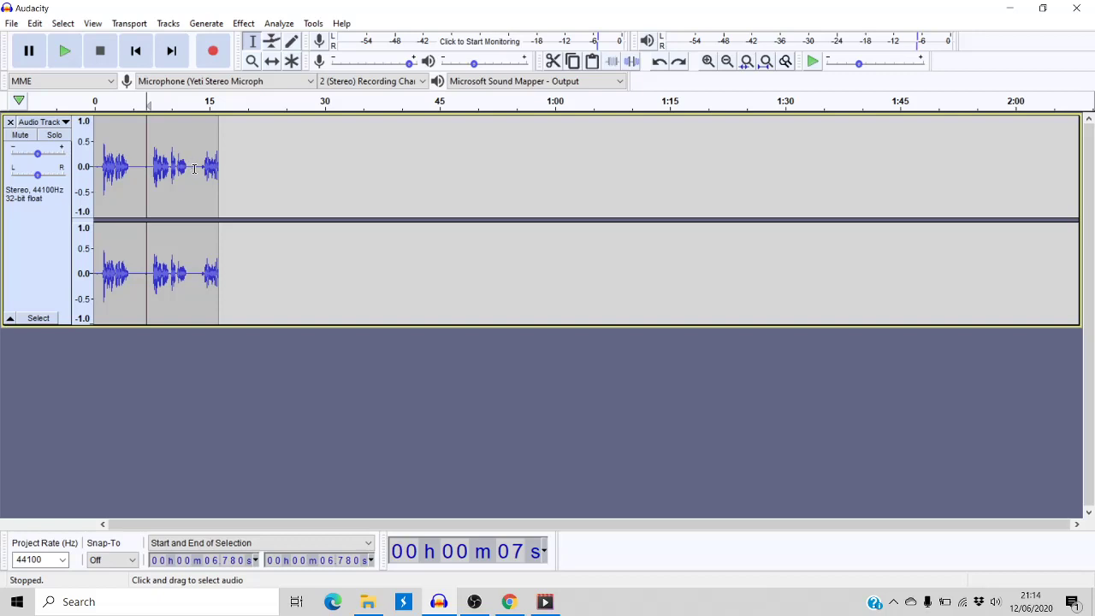
{"action": "left_click", "coordinate": [38, 23]}
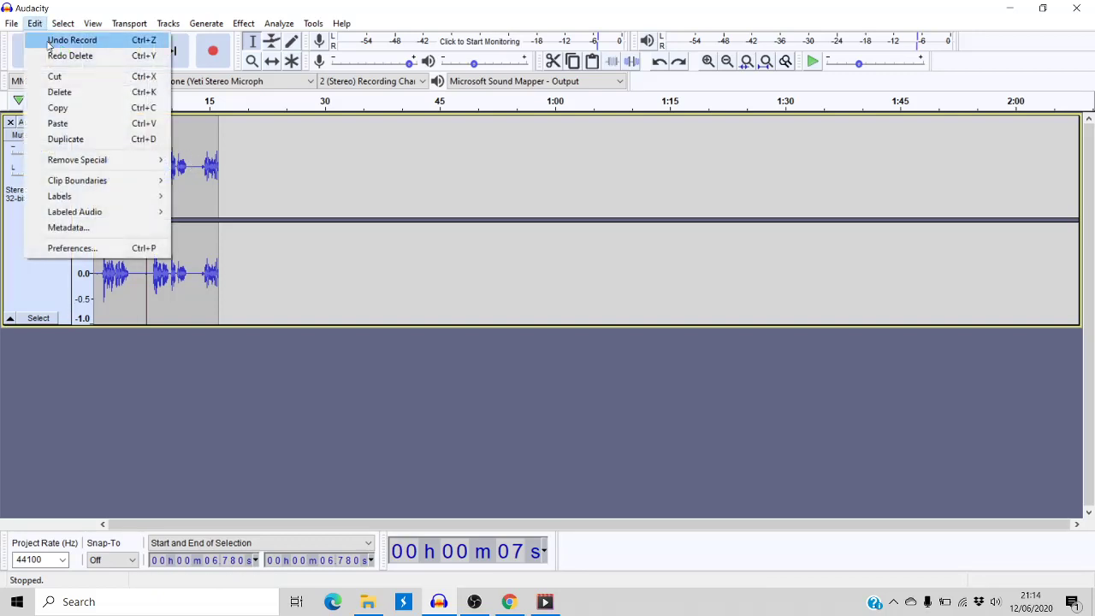
{"action": "left_click", "coordinate": [201, 148]}
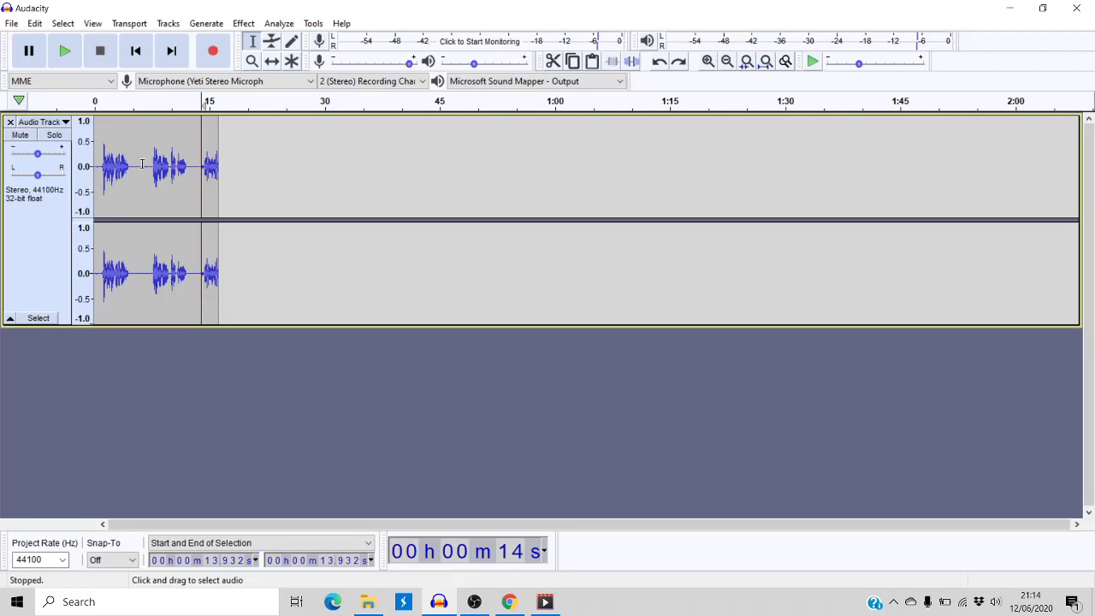
Delete everything after the first spoken phrase, from about 6.7 seconds to the end of the recording.
{"action": "left_click_drag", "start_coordinate": [145, 163], "coordinate": [216, 171]}
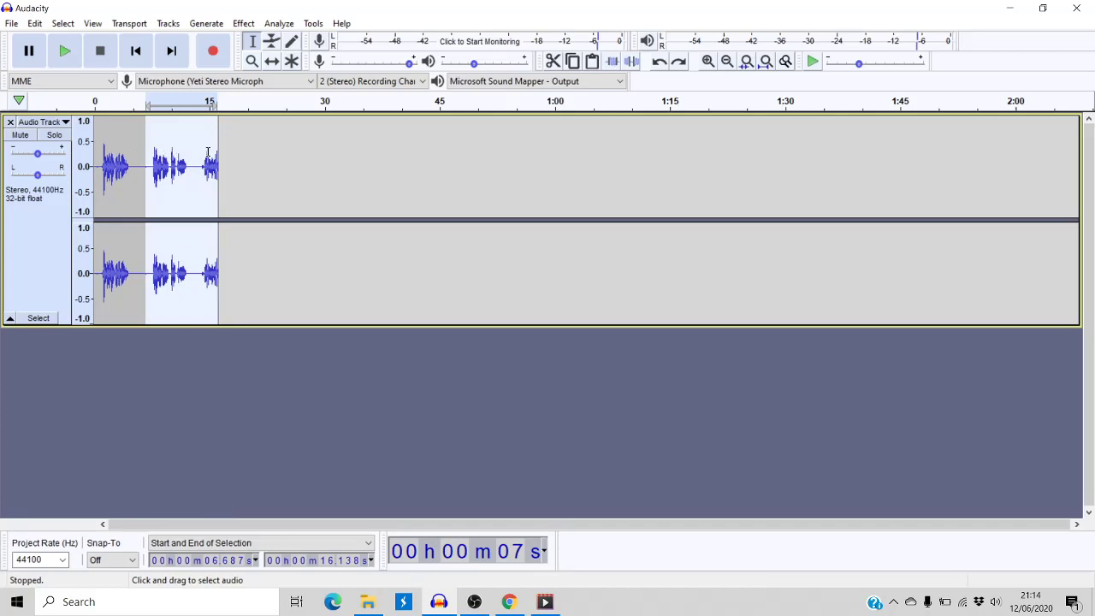
{"action": "left_click", "coordinate": [34, 23]}
{"action": "left_click", "coordinate": [76, 96]}
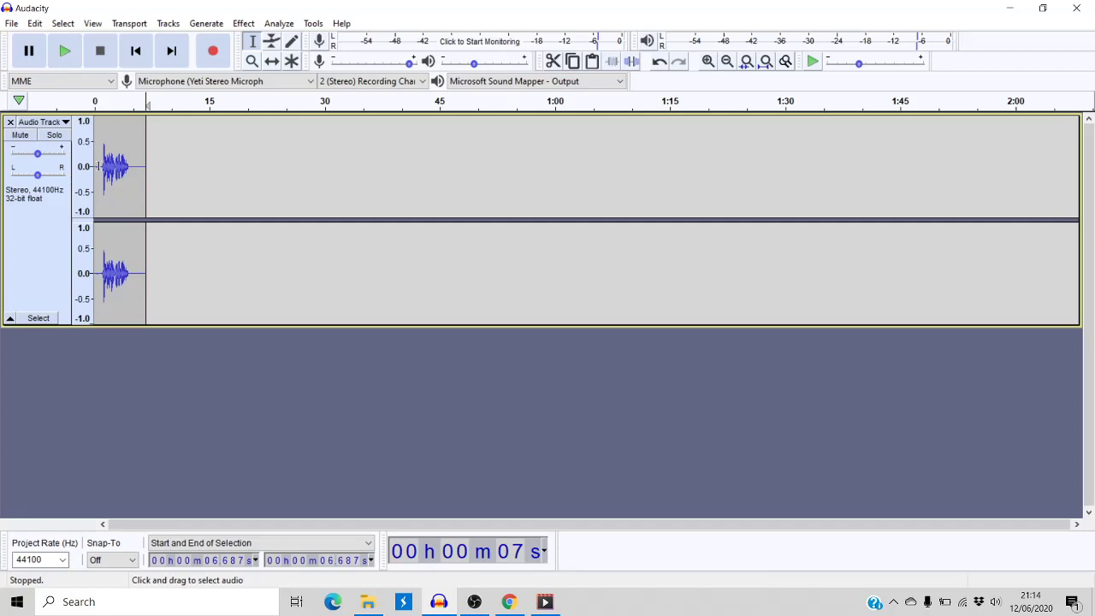
{"action": "left_click_drag", "start_coordinate": [98, 169], "coordinate": [138, 175]}
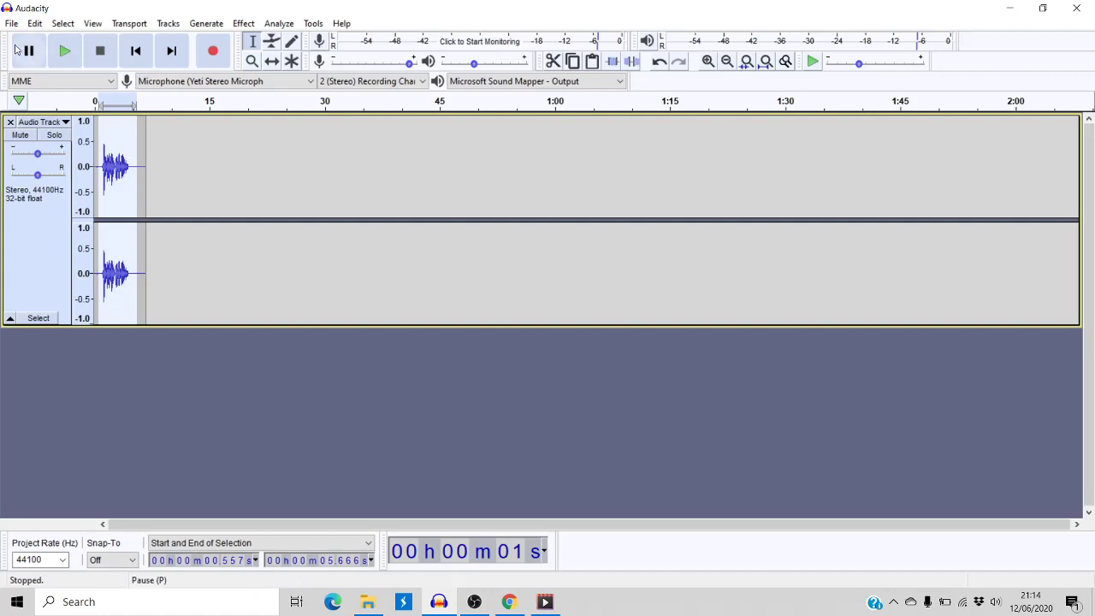
{"action": "left_click", "coordinate": [106, 138]}
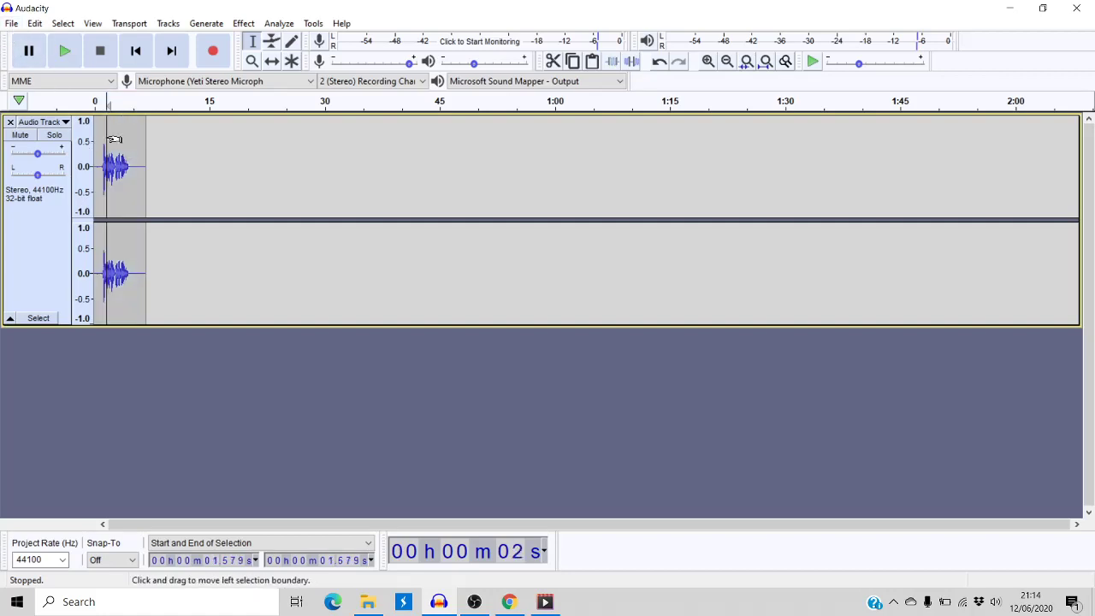
Export the recording as an MP3 file named test3 in the Finals folder, using the standard 170-210 kbps preset.
{"action": "left_click", "coordinate": [8, 25]}
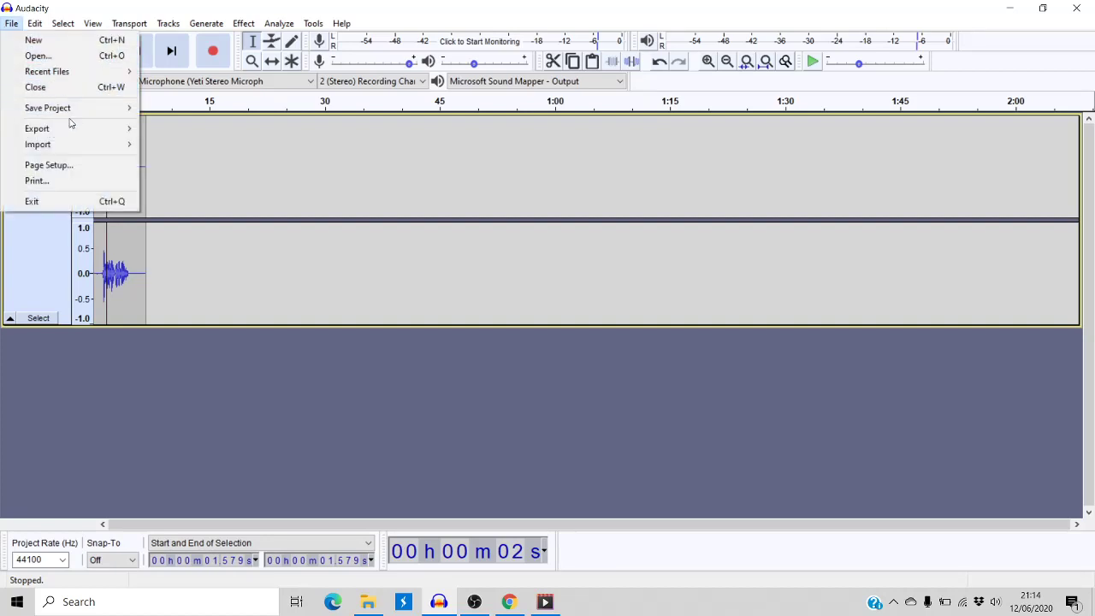
{"action": "mouse_move", "coordinate": [77, 132]}
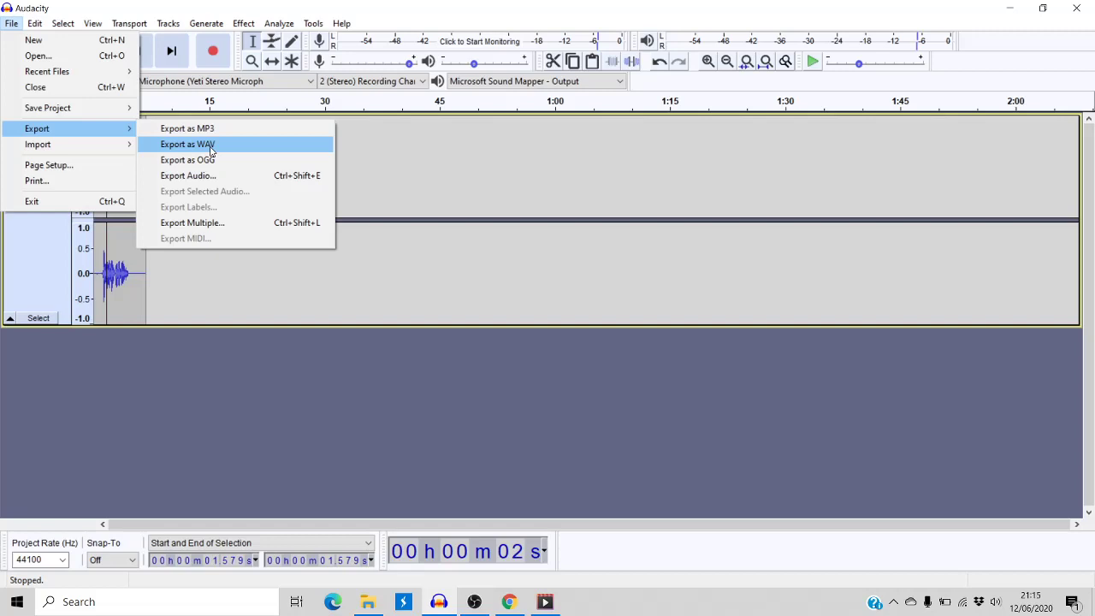
{"action": "left_click", "coordinate": [210, 149]}
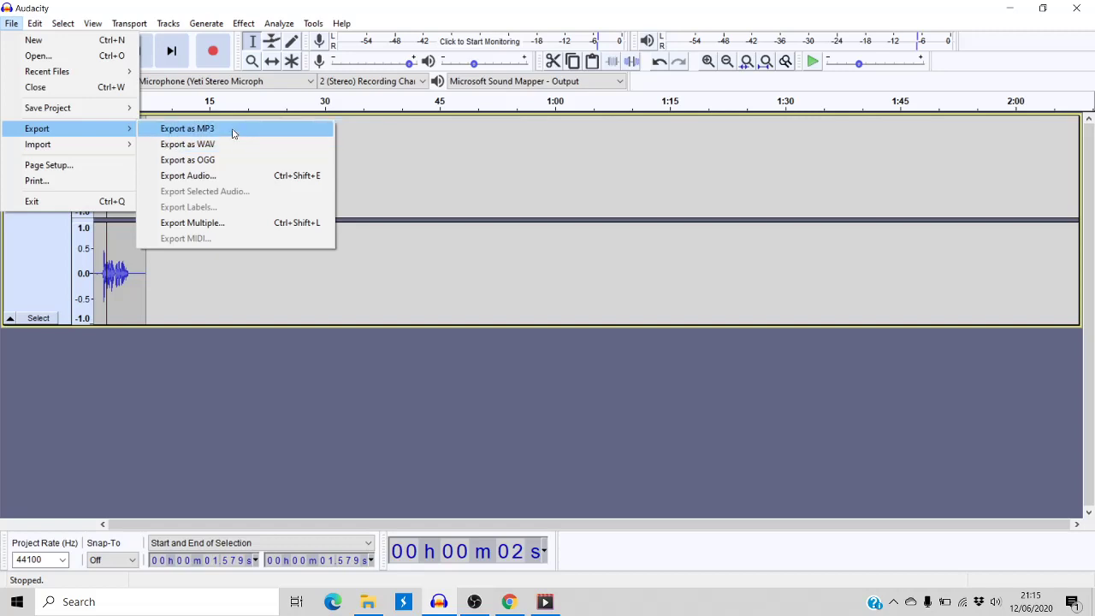
{"action": "left_click", "coordinate": [234, 130]}
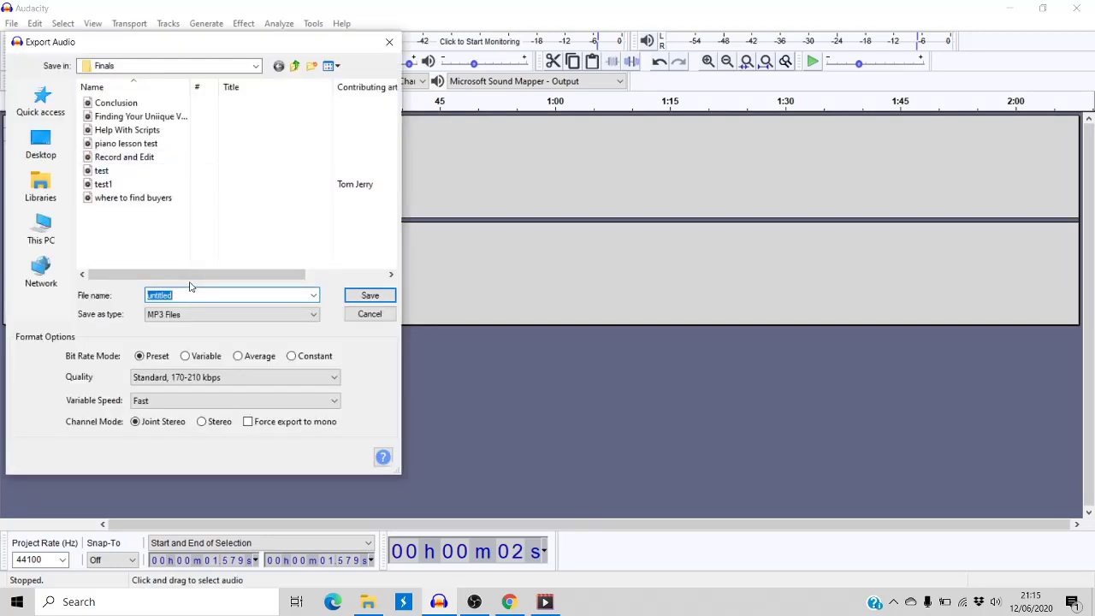
{"action": "type", "text": "test3"}
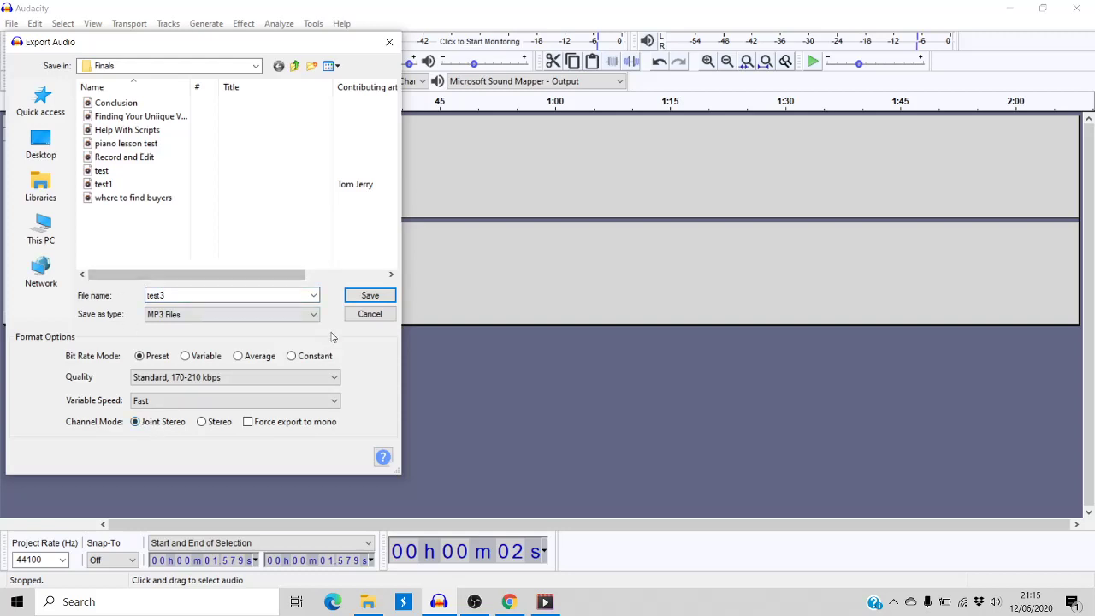
{"action": "left_click", "coordinate": [366, 296]}
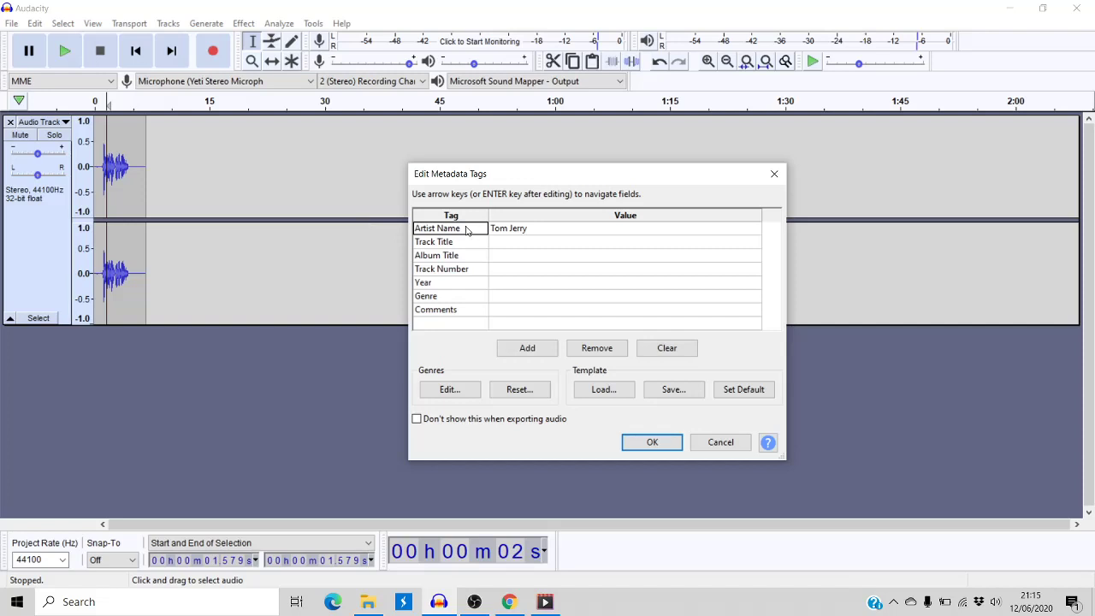
Set the artist name tag to Tom and Jerry and accept the metadata for the export.
{"action": "left_click", "coordinate": [513, 229]}
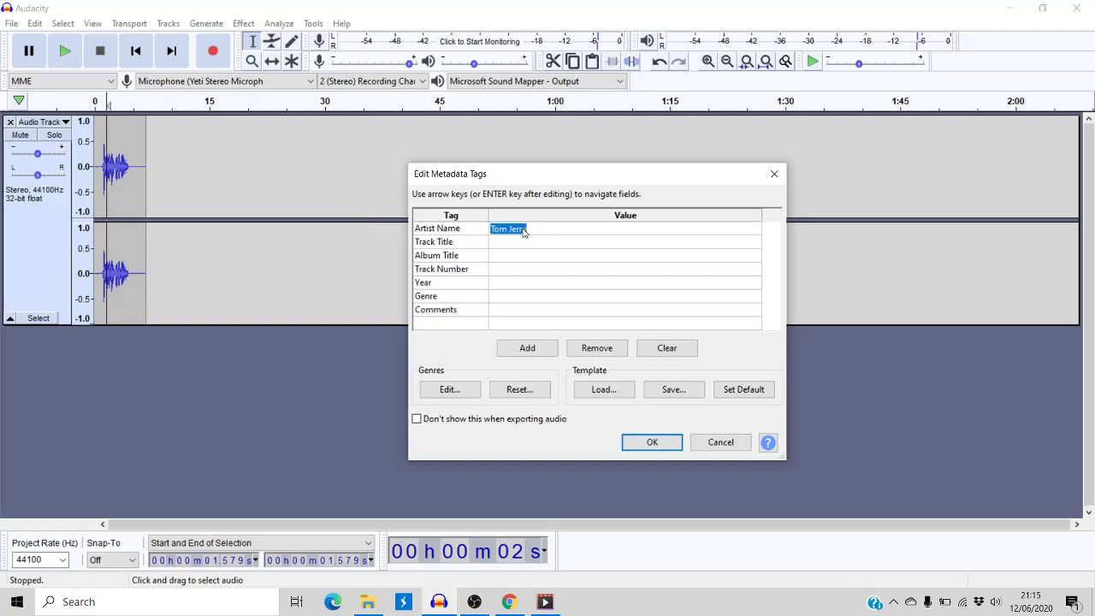
{"action": "double_click", "coordinate": [513, 228]}
{"action": "type", "text": "and "}
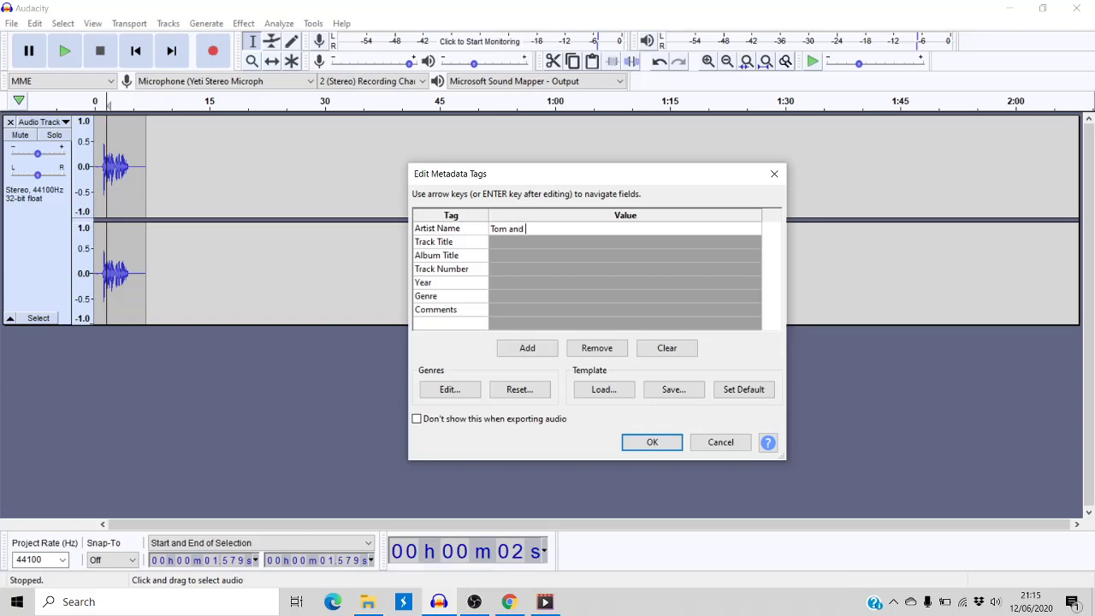
{"action": "type", "text": "Jerry"}
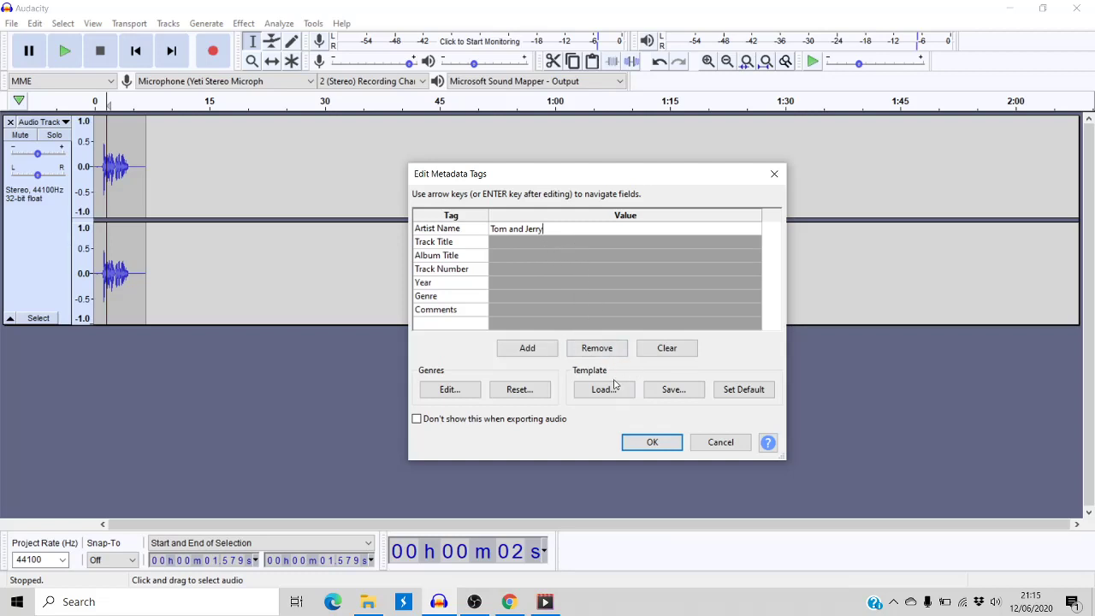
{"action": "left_click", "coordinate": [650, 443]}
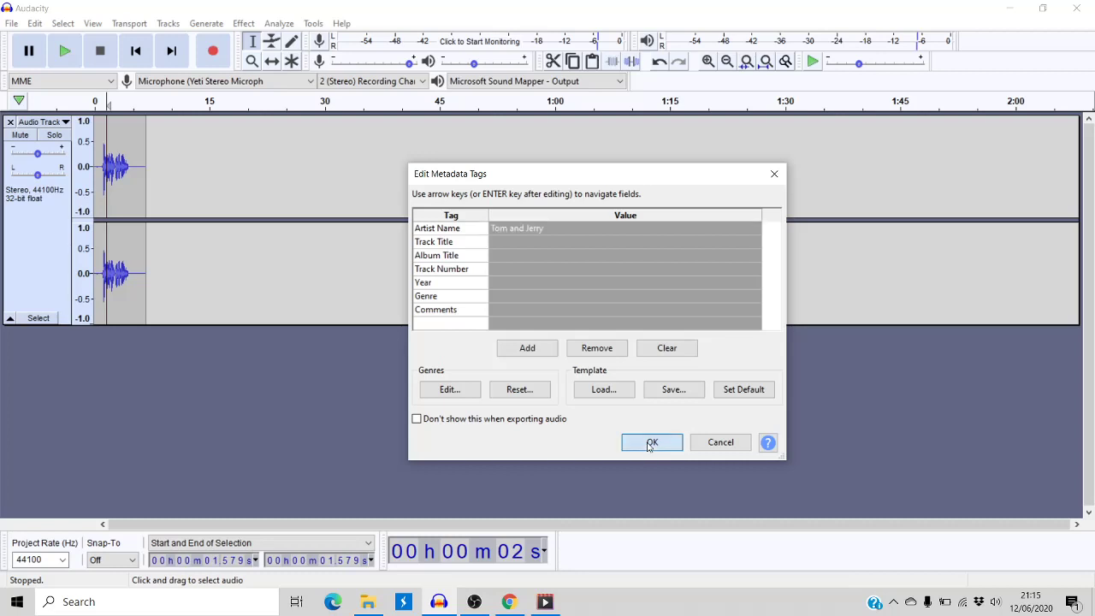